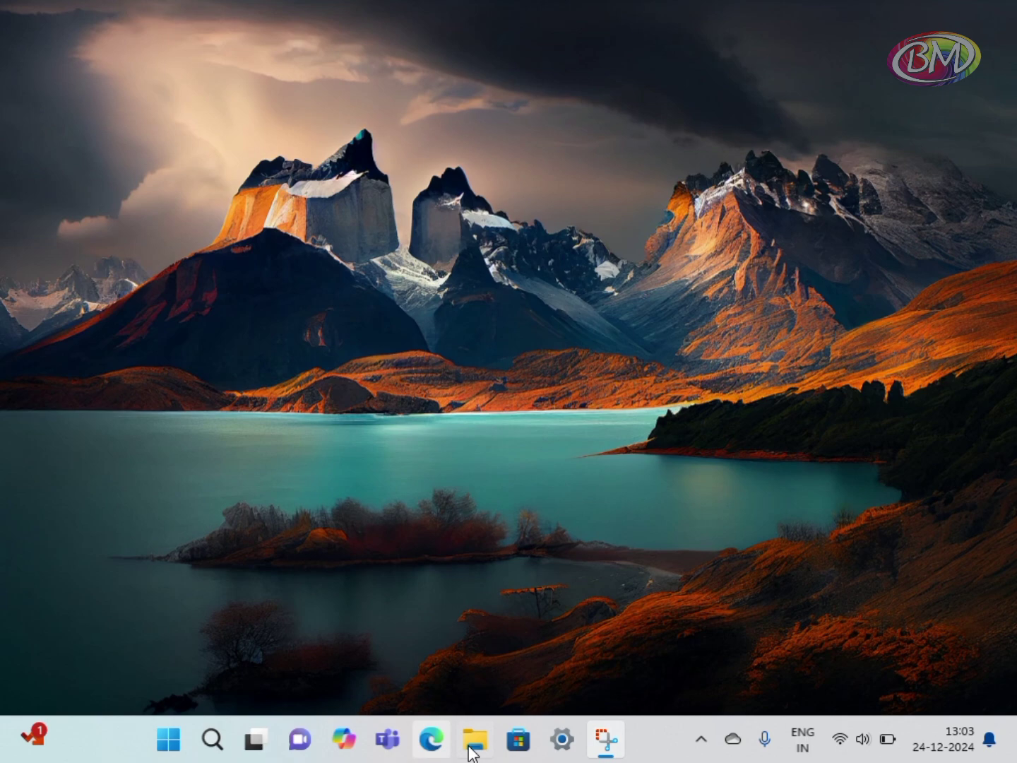
Step: Launch Microsoft Edge and dismiss the Google sign-in prompt, staying signed out
mouse_move(459, 747)
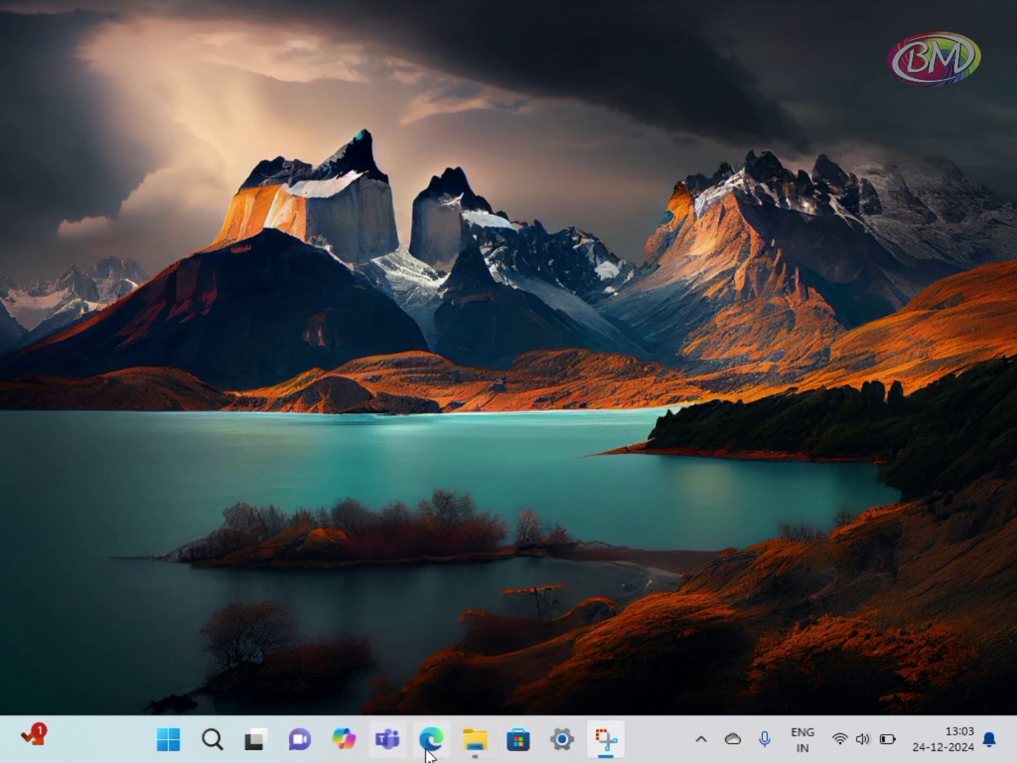
click(432, 746)
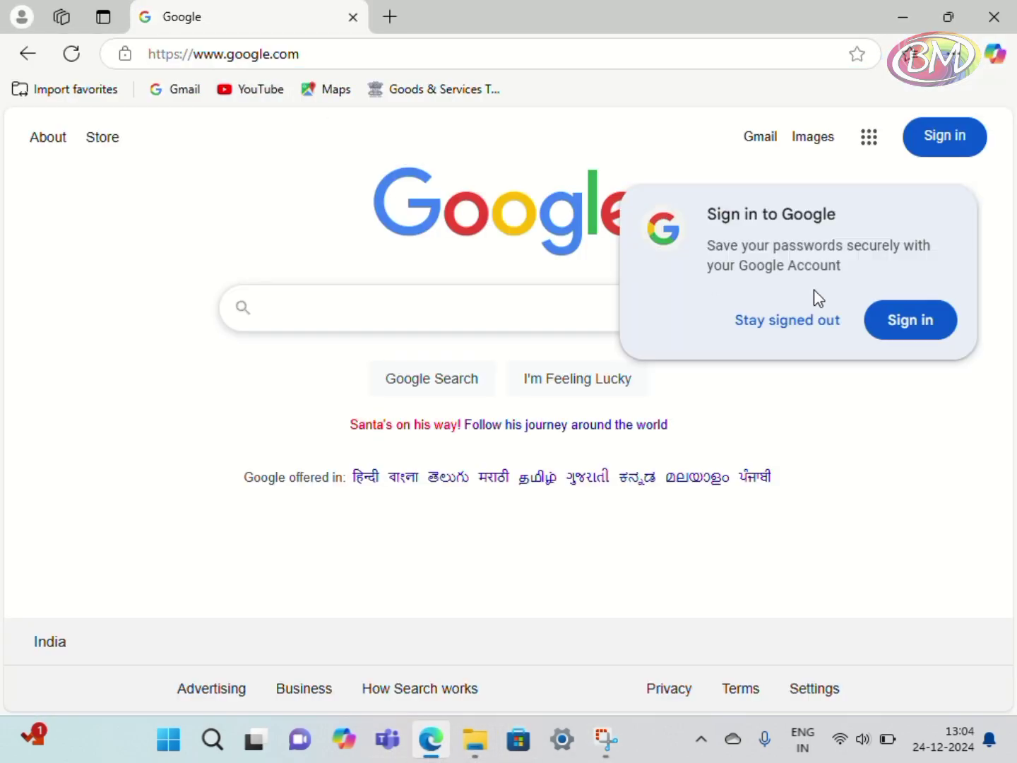
click(776, 329)
Step: Search Google for 'hp laser 108a driver' using the suggested completion
click(539, 309)
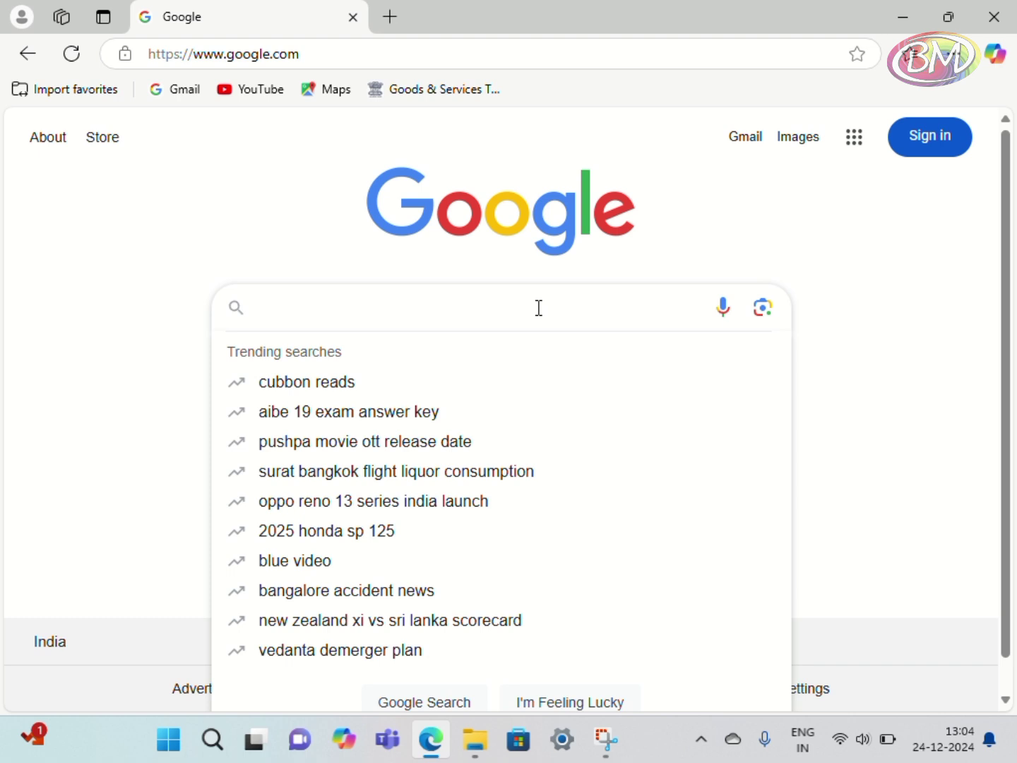
text(hp )
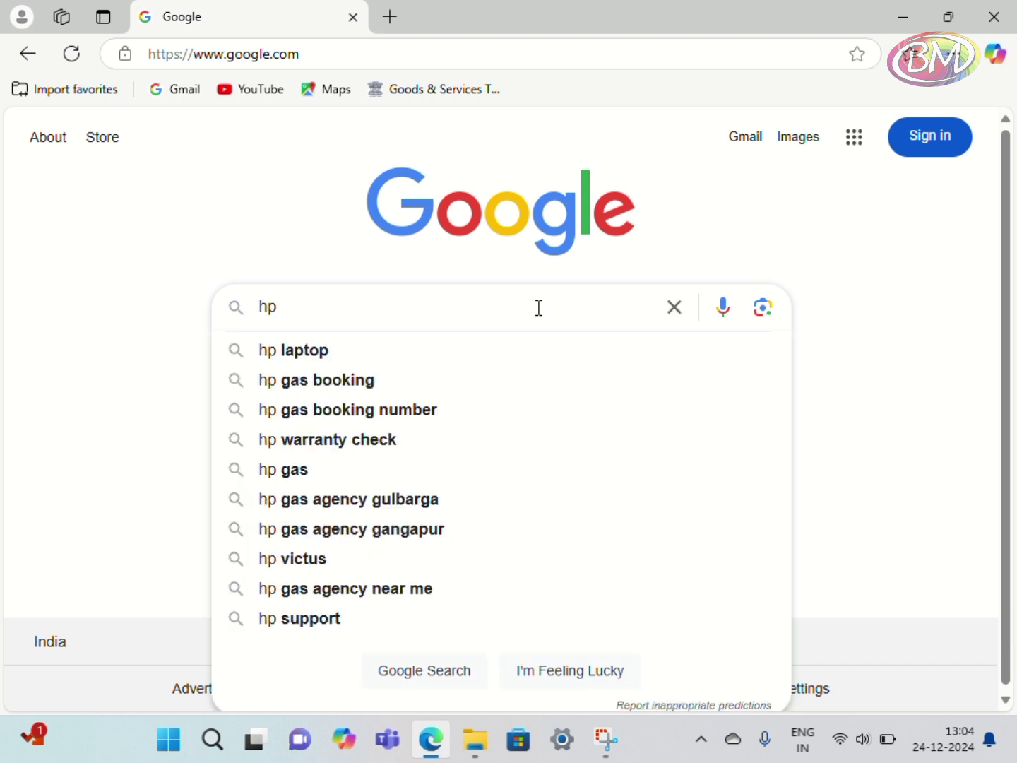
text(k)
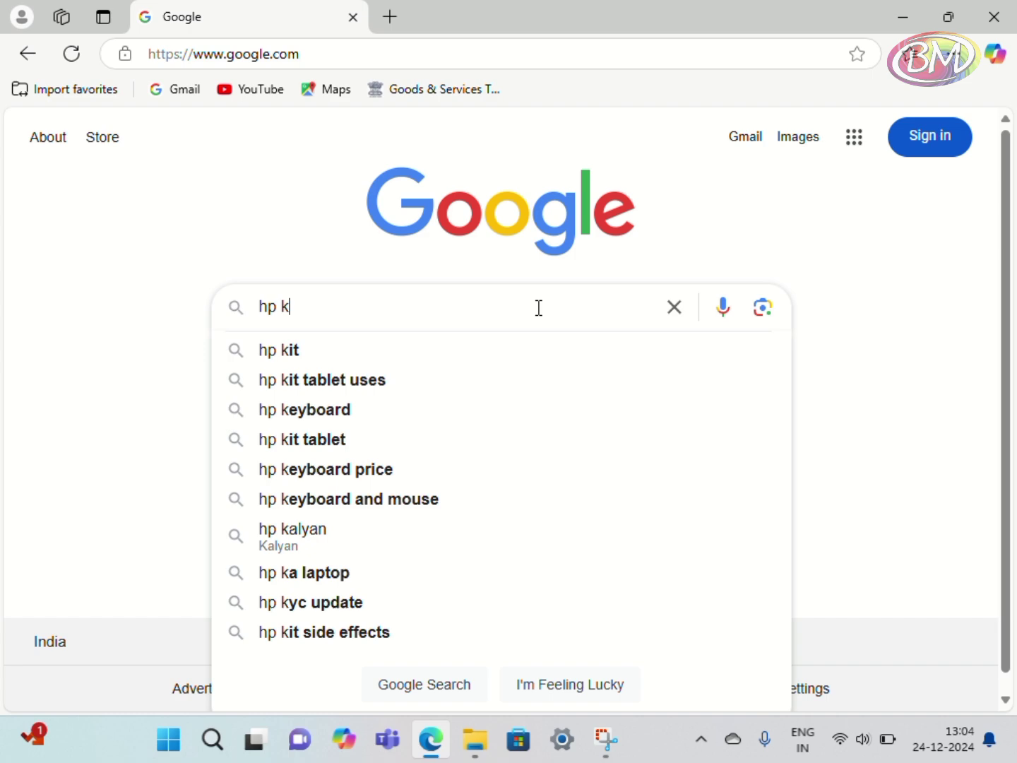
key(BackSpace)
text(laser)
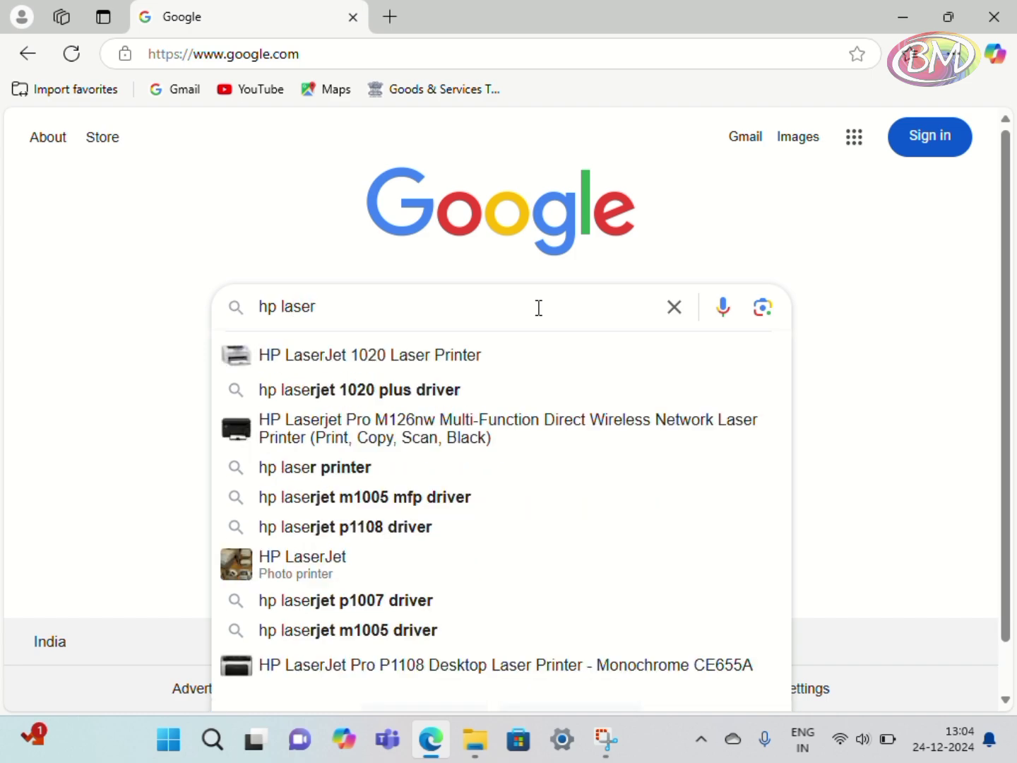
text( 10)
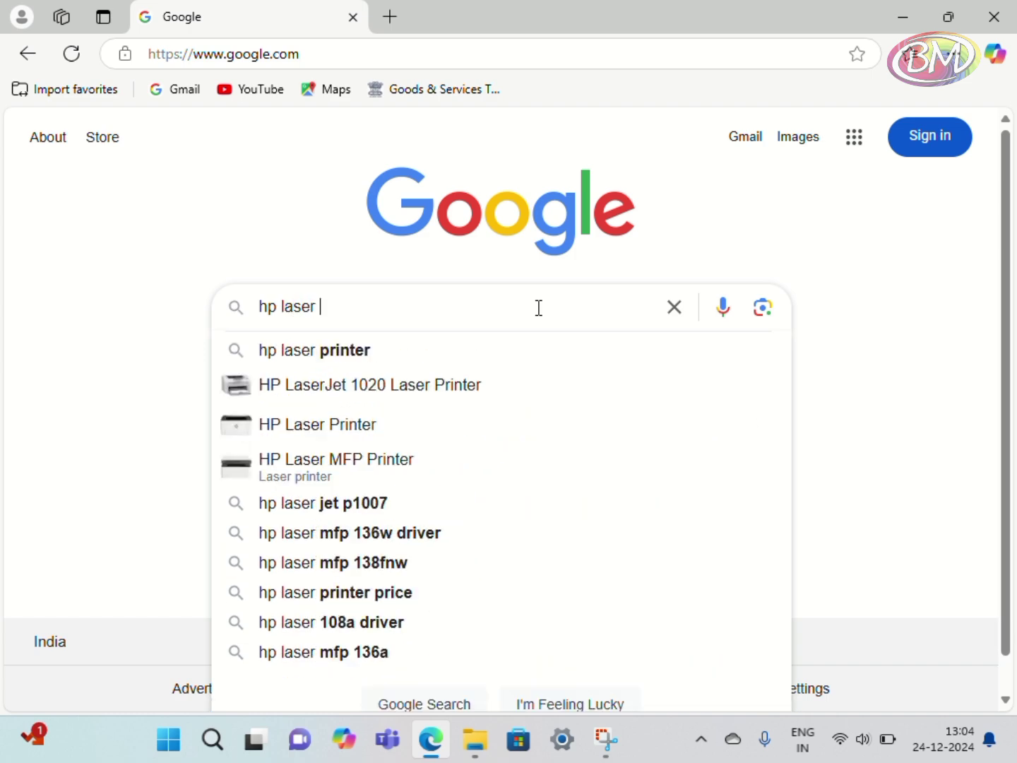
text(8)
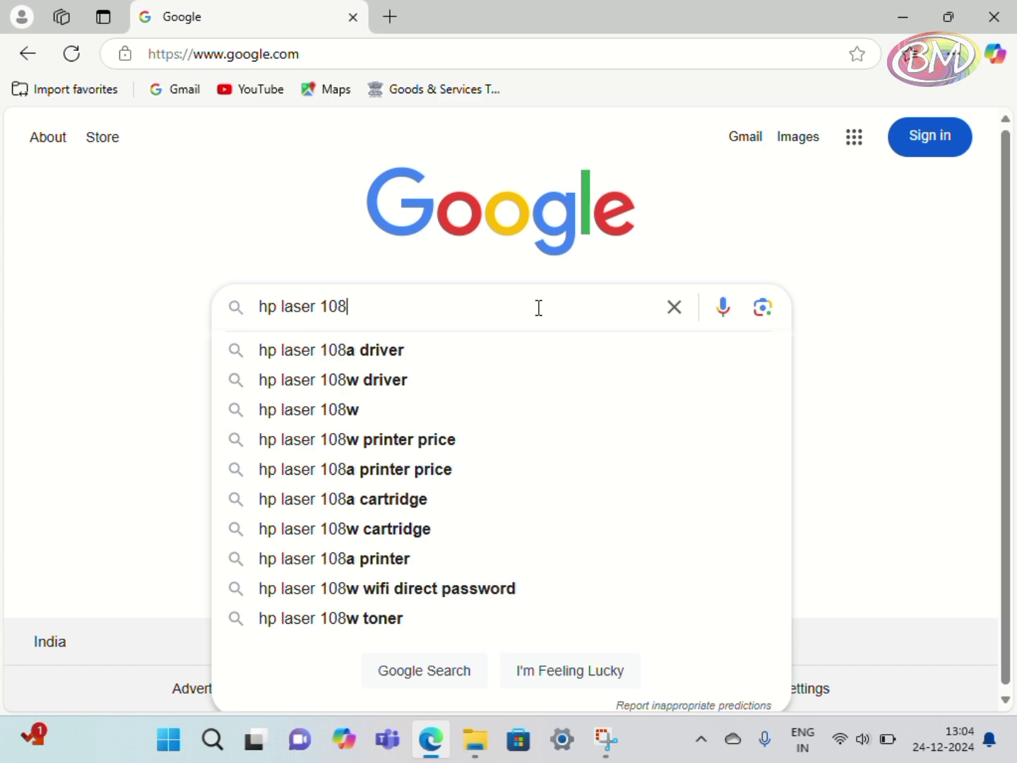
key(Down)
key(Return)
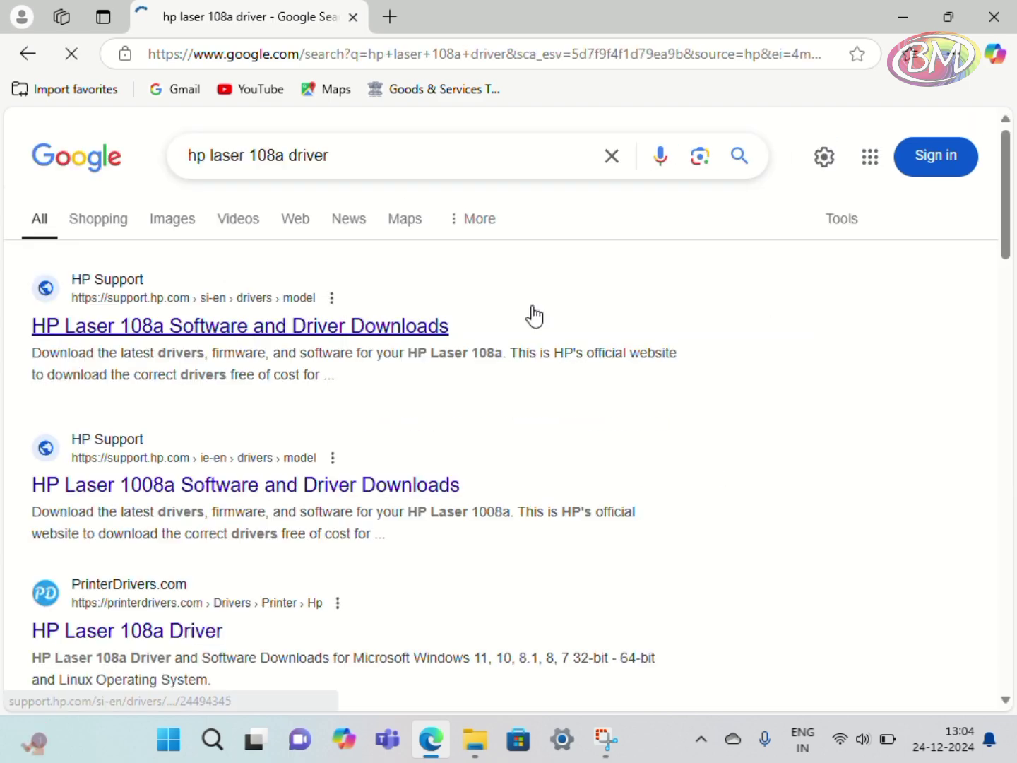
Step: Open the HP Support result in a new tab and download the recommended Full Software and Drivers package
right_click(433, 339)
click(480, 359)
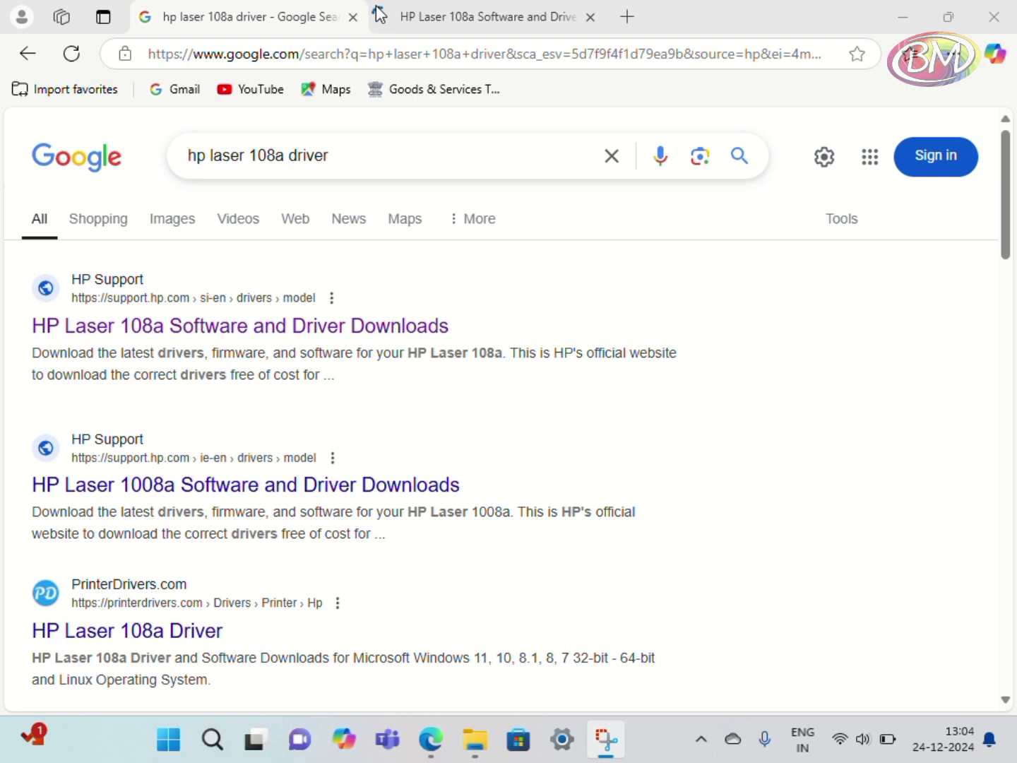
click(379, 13)
scroll(501, 363, down, 1)
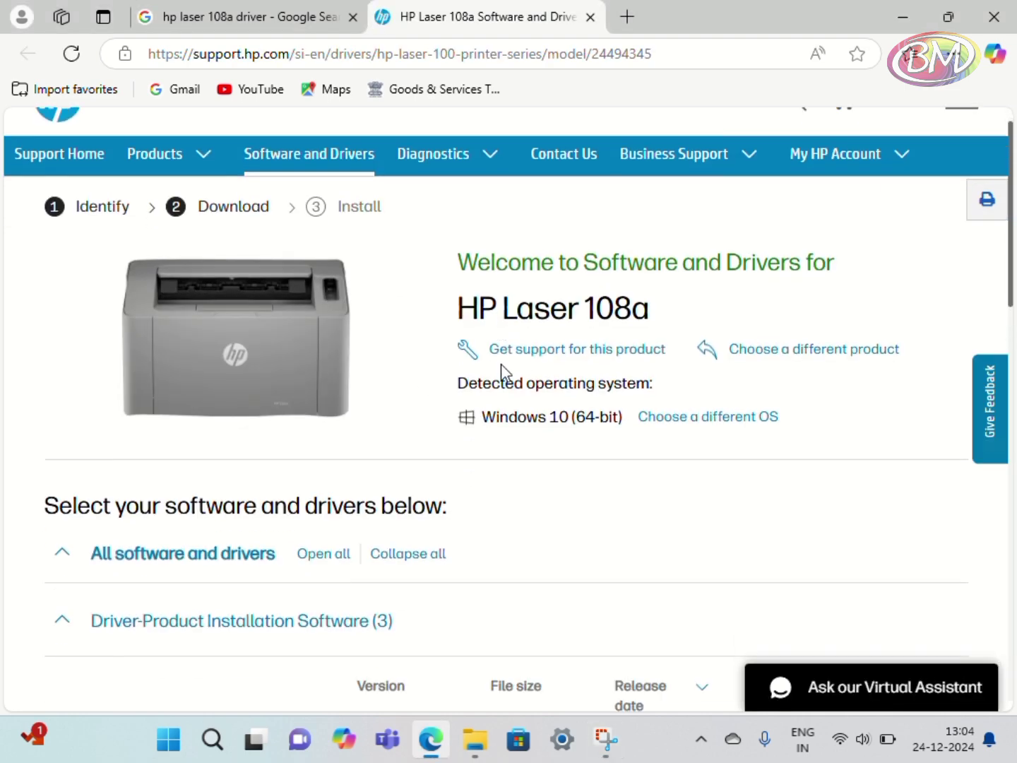
scroll(501, 364, down, 3)
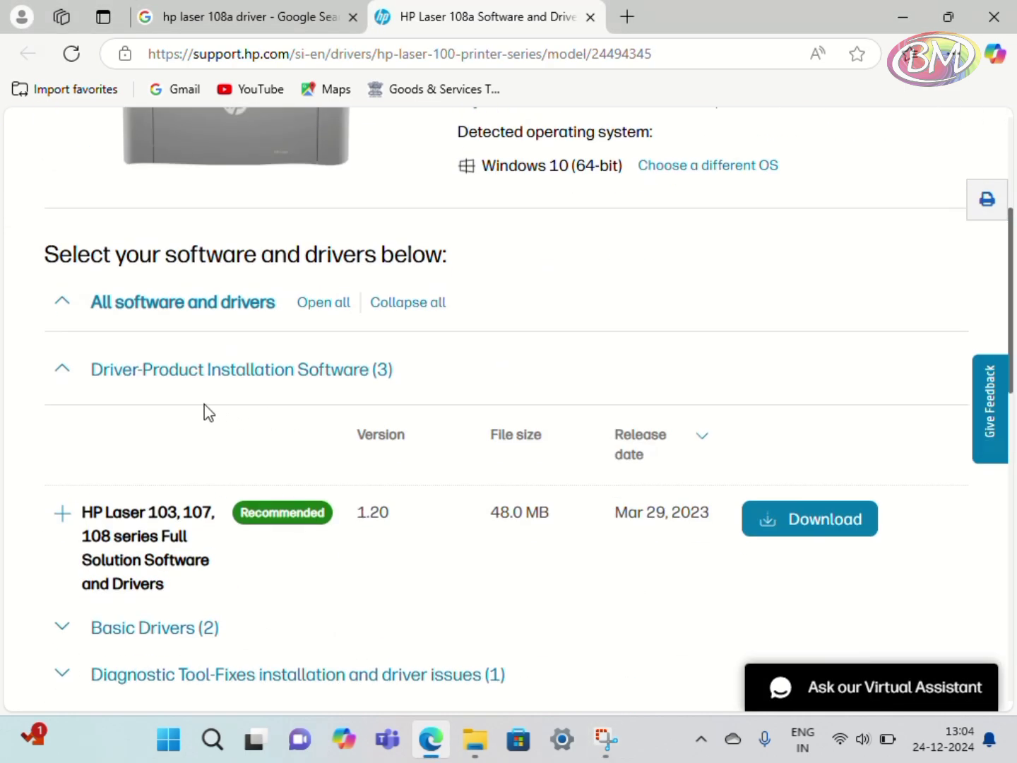
click(829, 519)
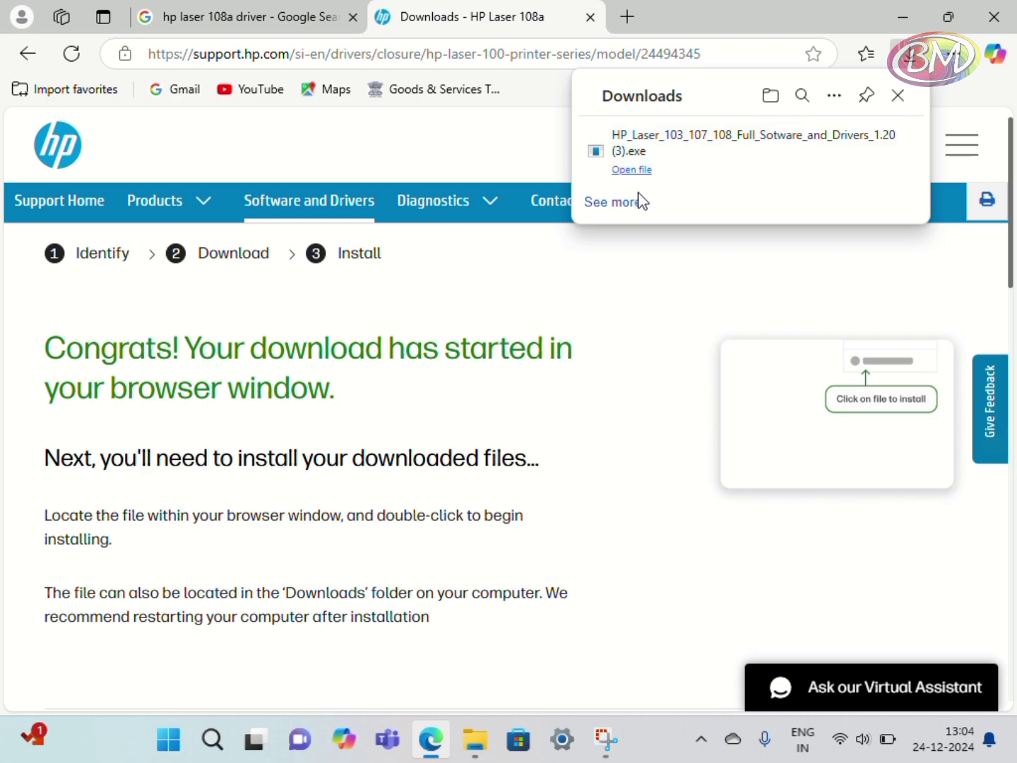
Step: Run the downloaded HP_Laser installer from its Downloads folder, minimizing File Explorer while it extracts
click(837, 155)
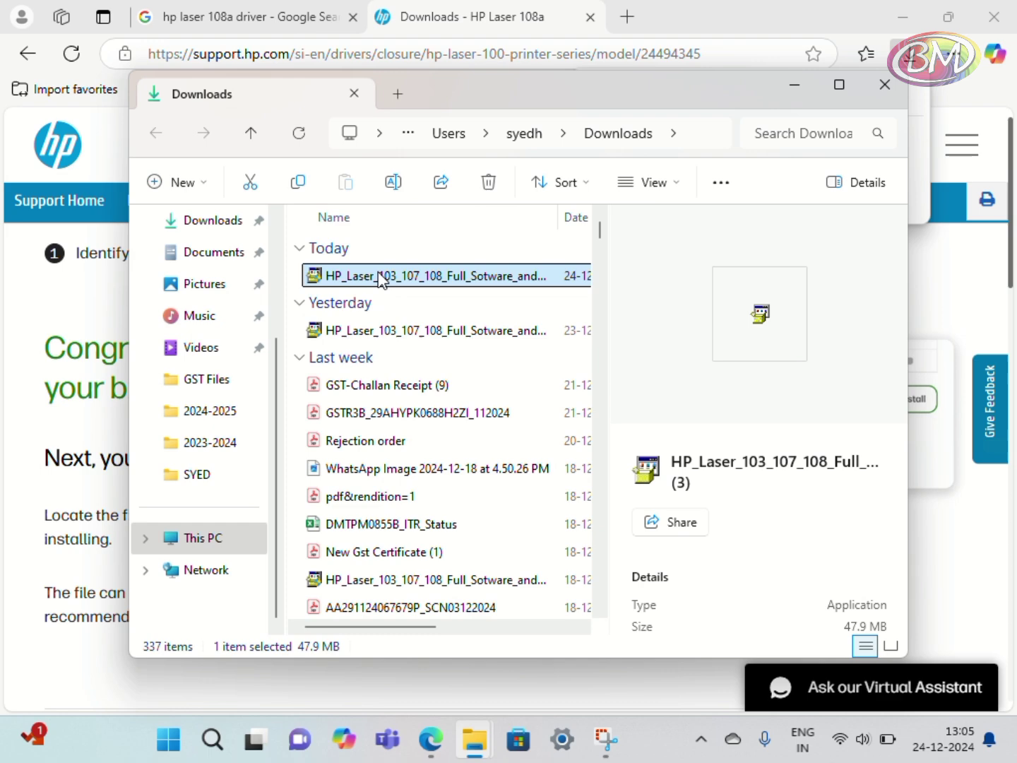
double_click(382, 277)
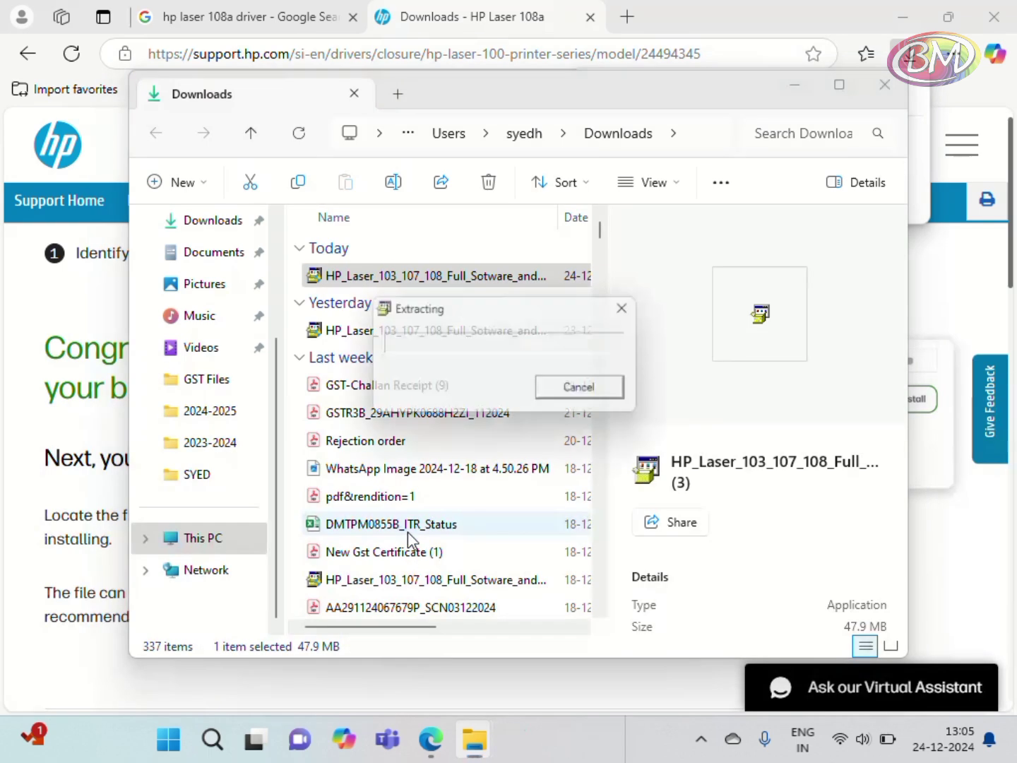
click(791, 88)
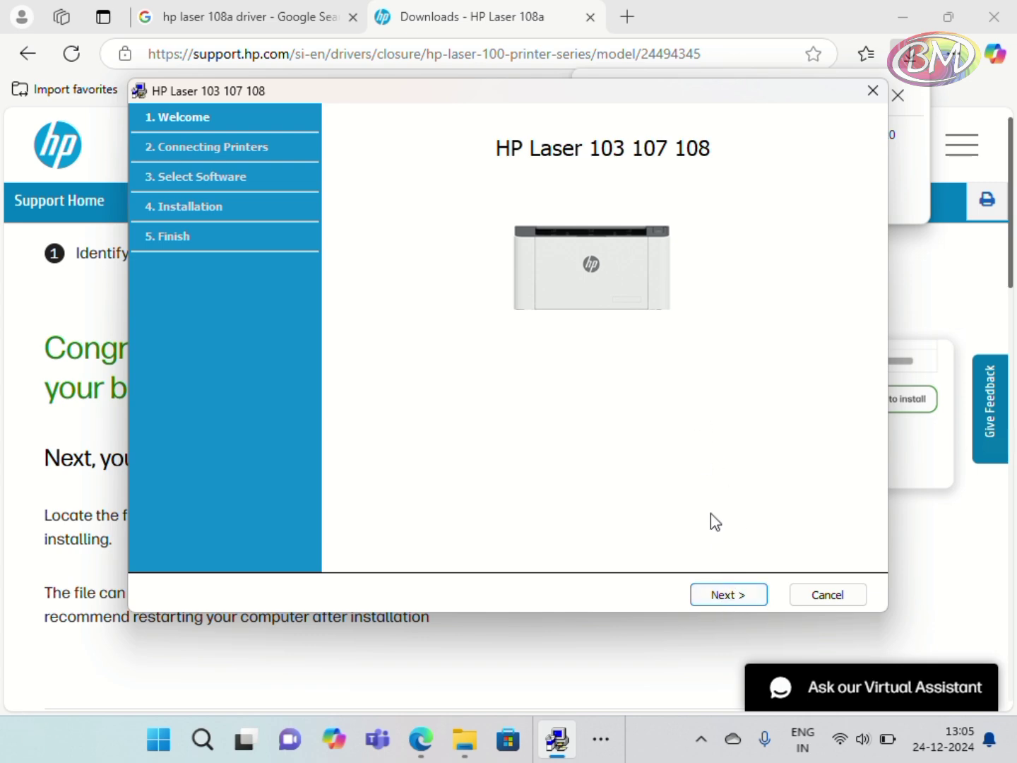
Step: Accept the End User License Agreement and the data collection and privacy statement
click(722, 594)
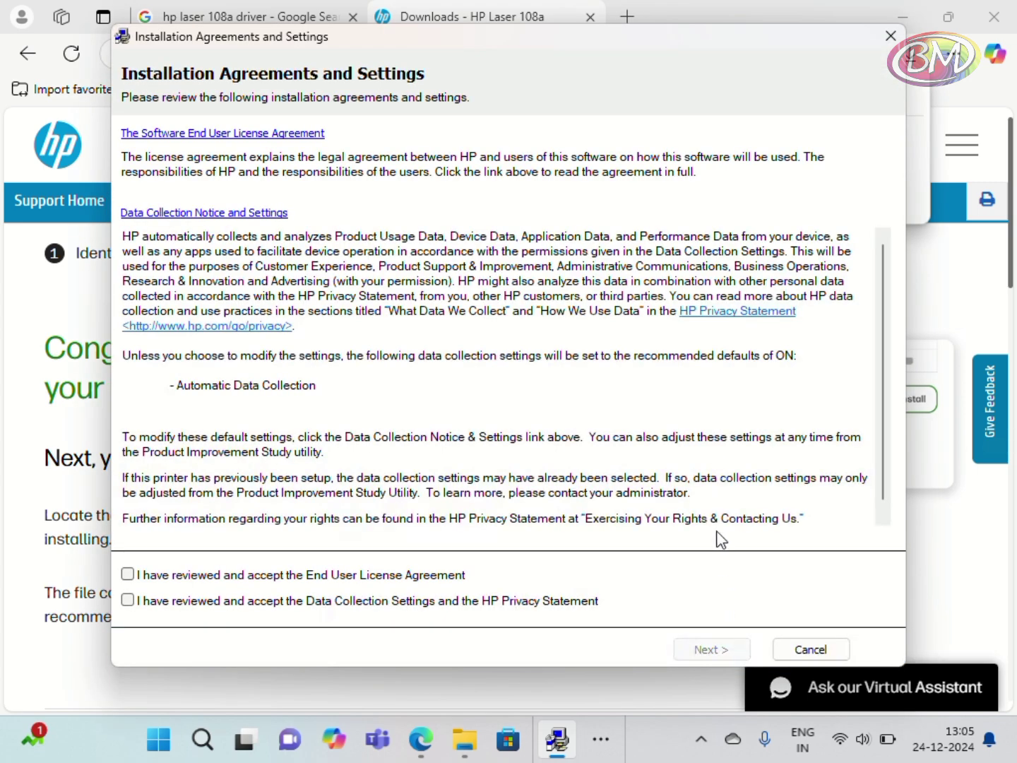
click(274, 578)
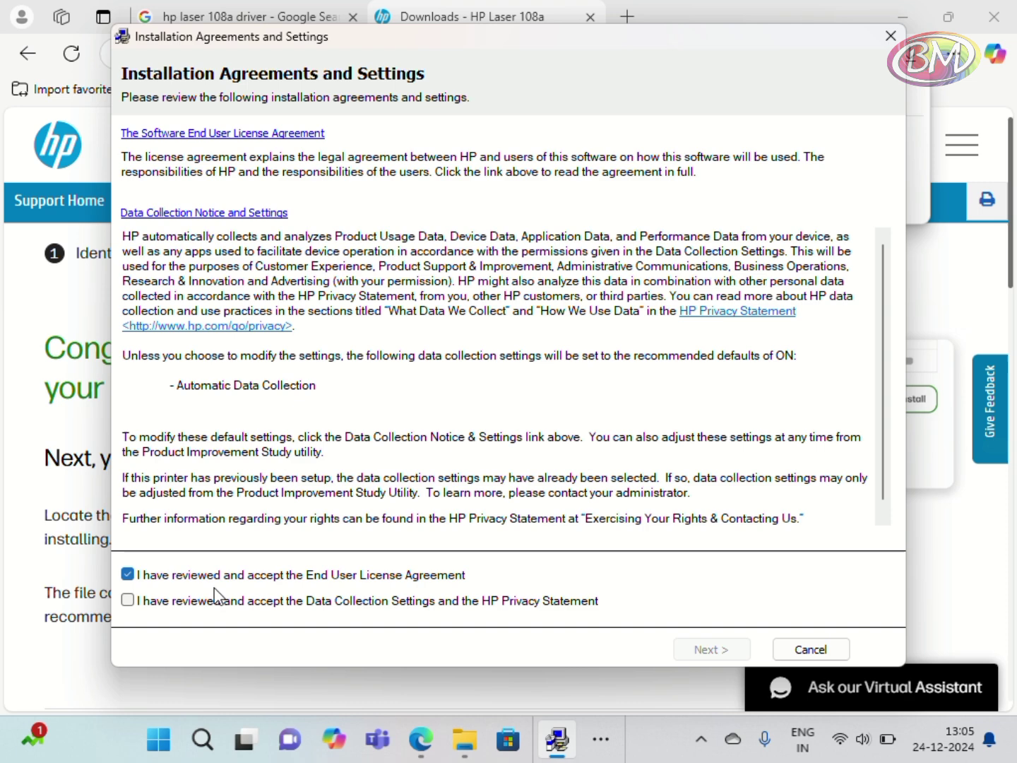
click(161, 606)
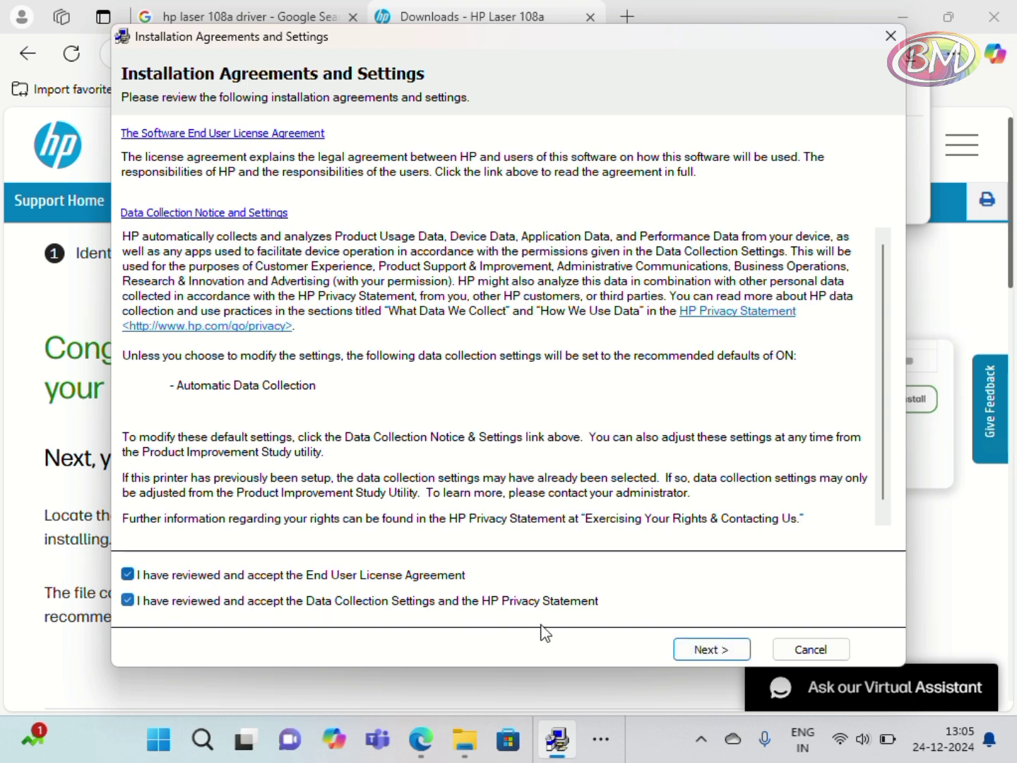
click(713, 649)
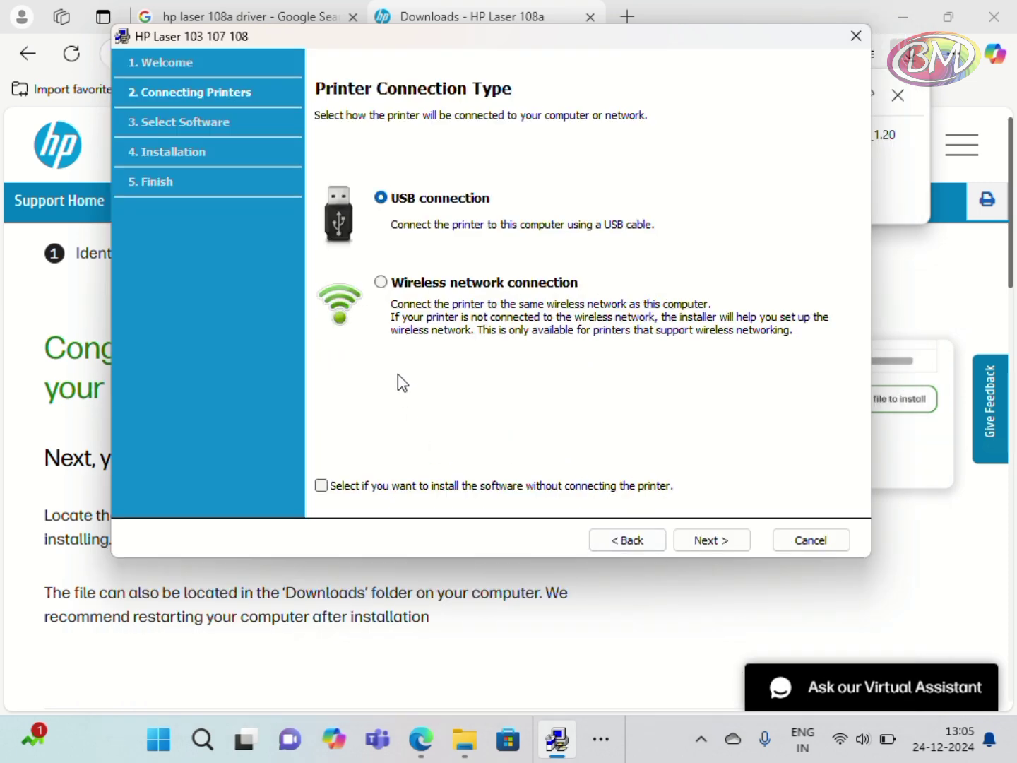
Step: Choose a wireless network connection with first-time wireless setup, configured through a USB cable
click(384, 285)
click(716, 547)
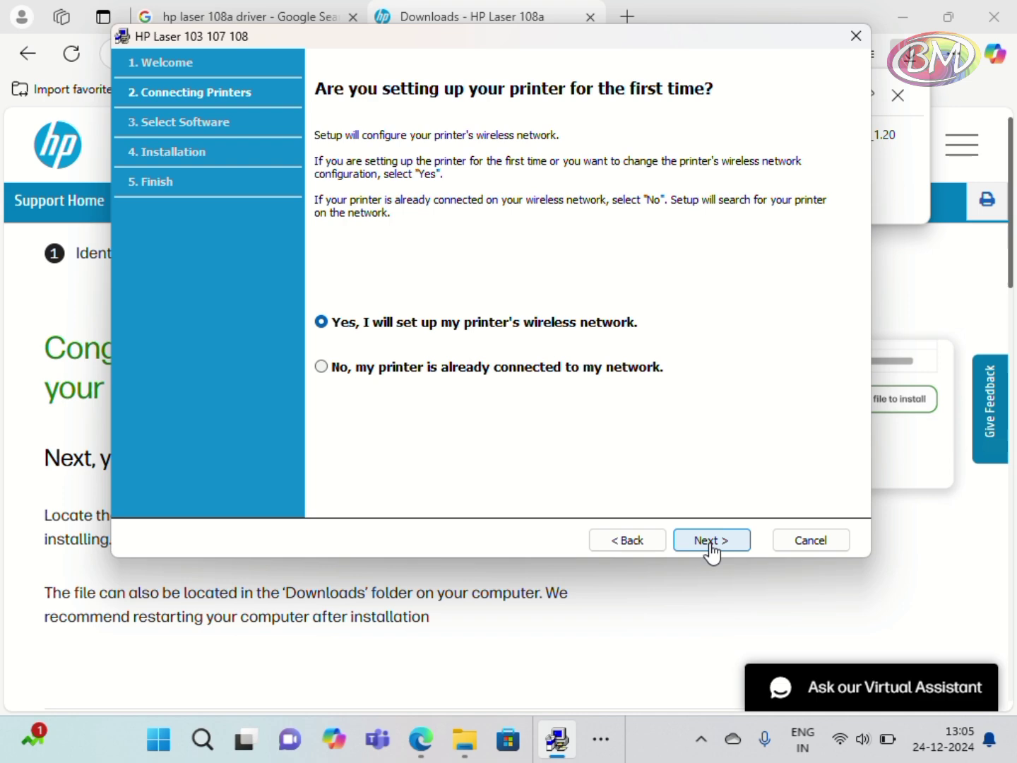
click(712, 544)
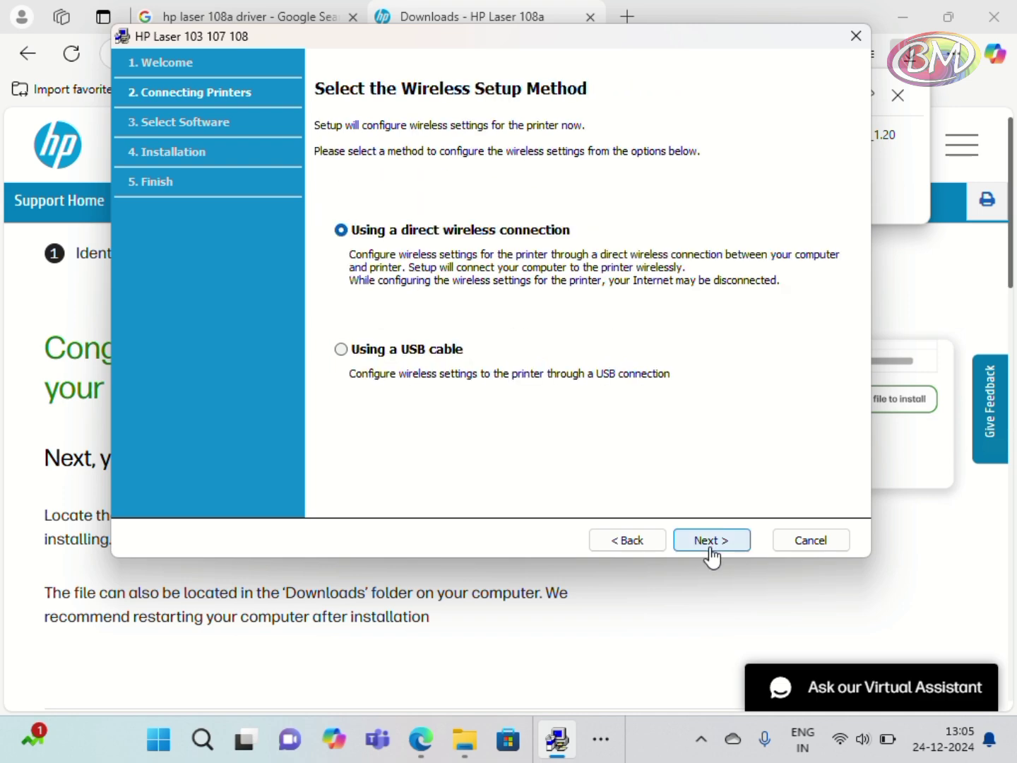
click(441, 357)
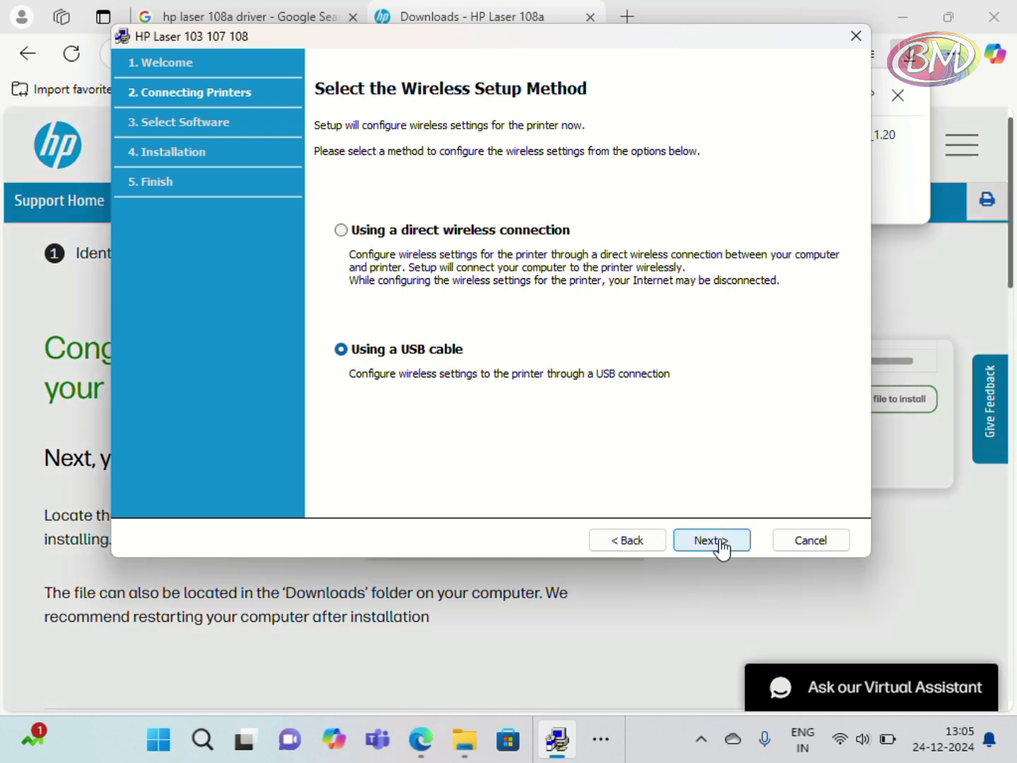
Step: Select the JioFiber-DhRCE wireless network and enter its network password
click(717, 542)
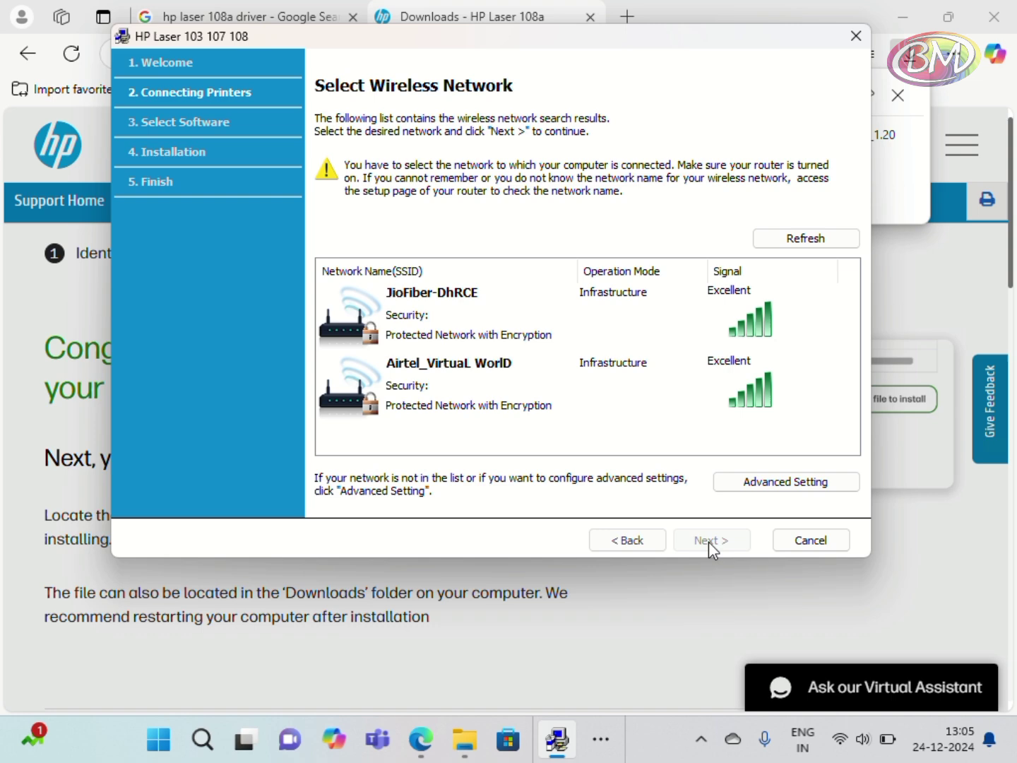
click(410, 315)
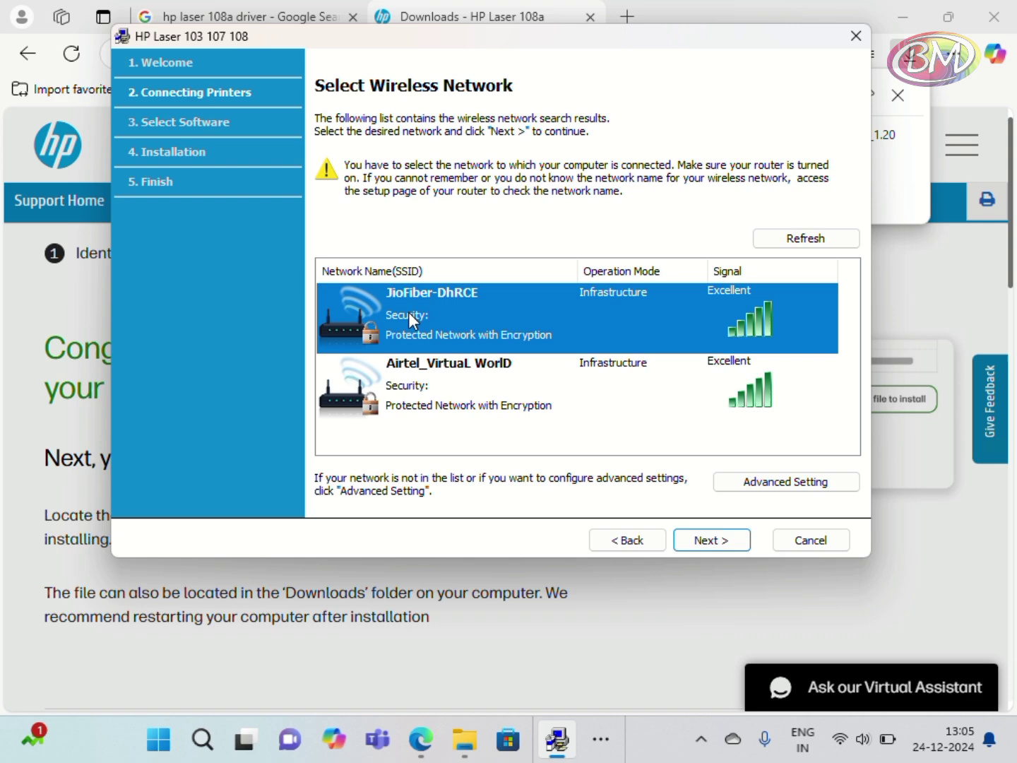
click(732, 543)
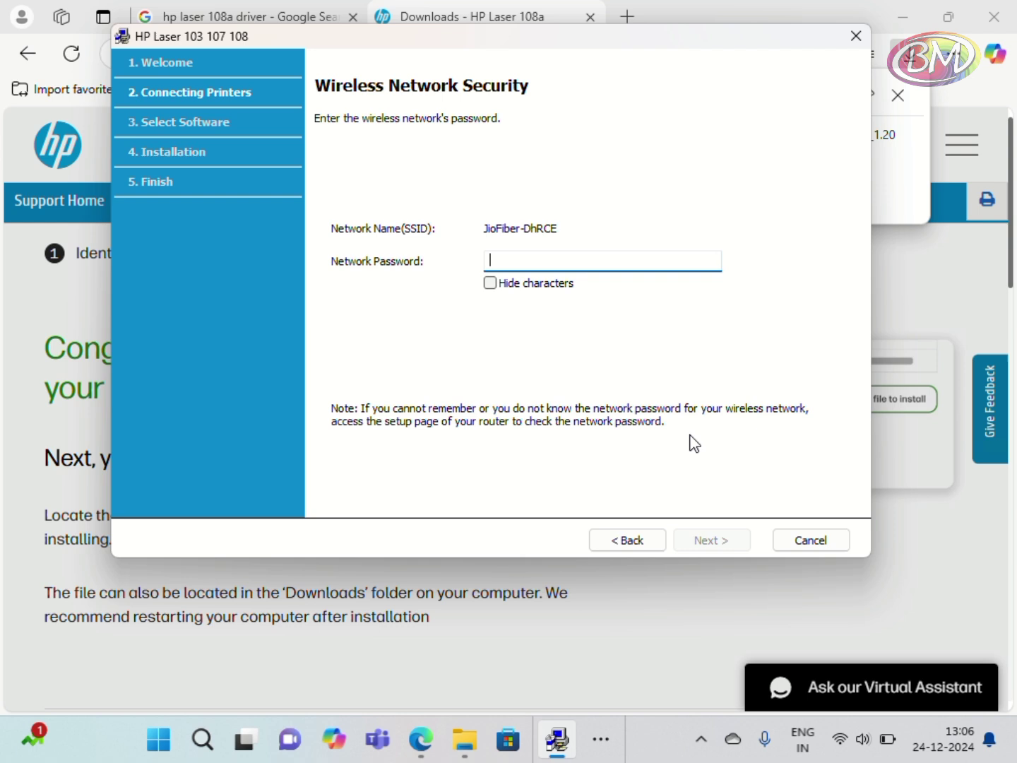
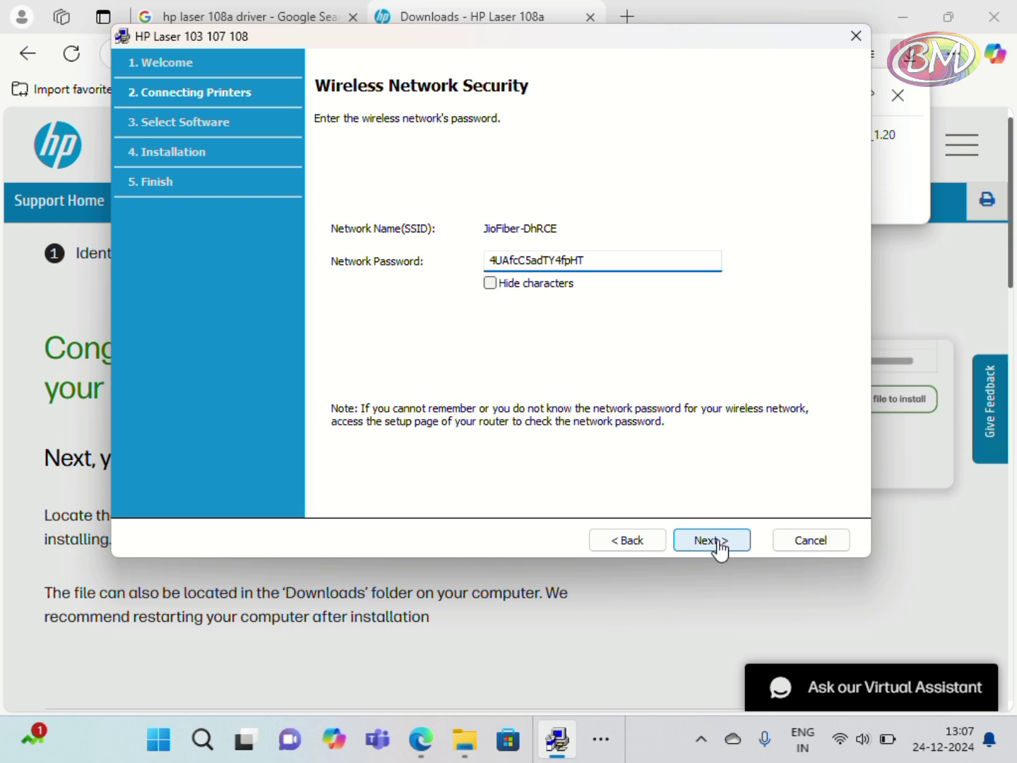
Step: Submit the Wi-Fi password and connect the printer to the wireless network
click(718, 545)
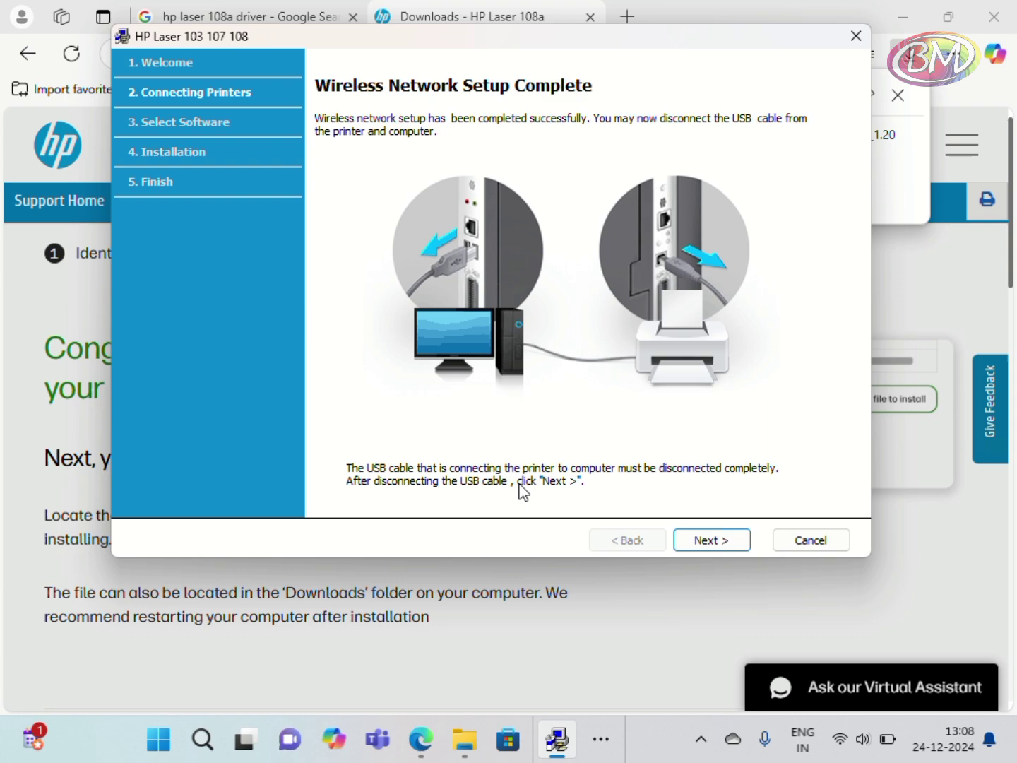
Step: Install the recommended software: printer driver and Easy Printer Manager
click(709, 540)
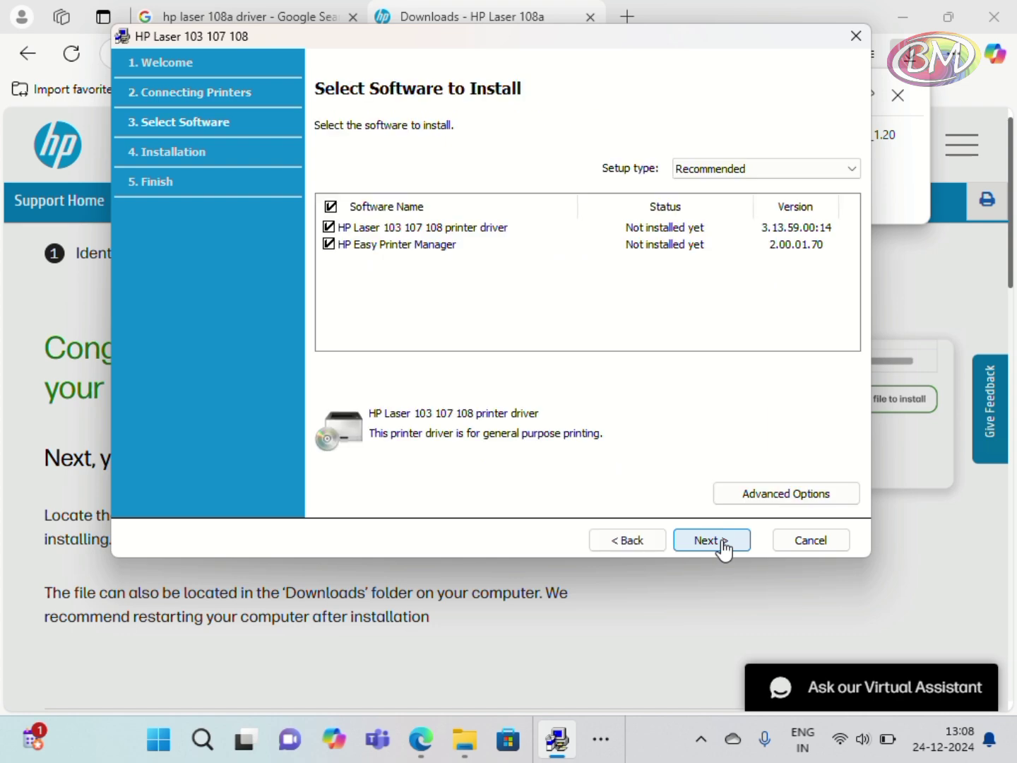
click(722, 542)
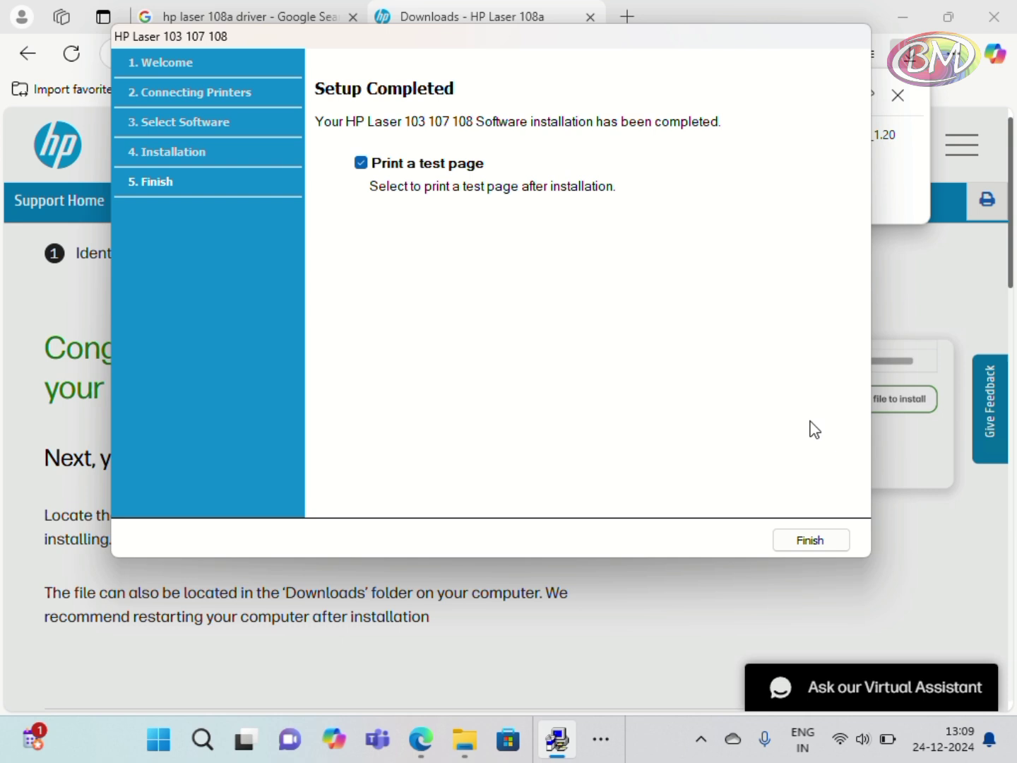
Step: Finish setup with Print a test page left checked
click(816, 541)
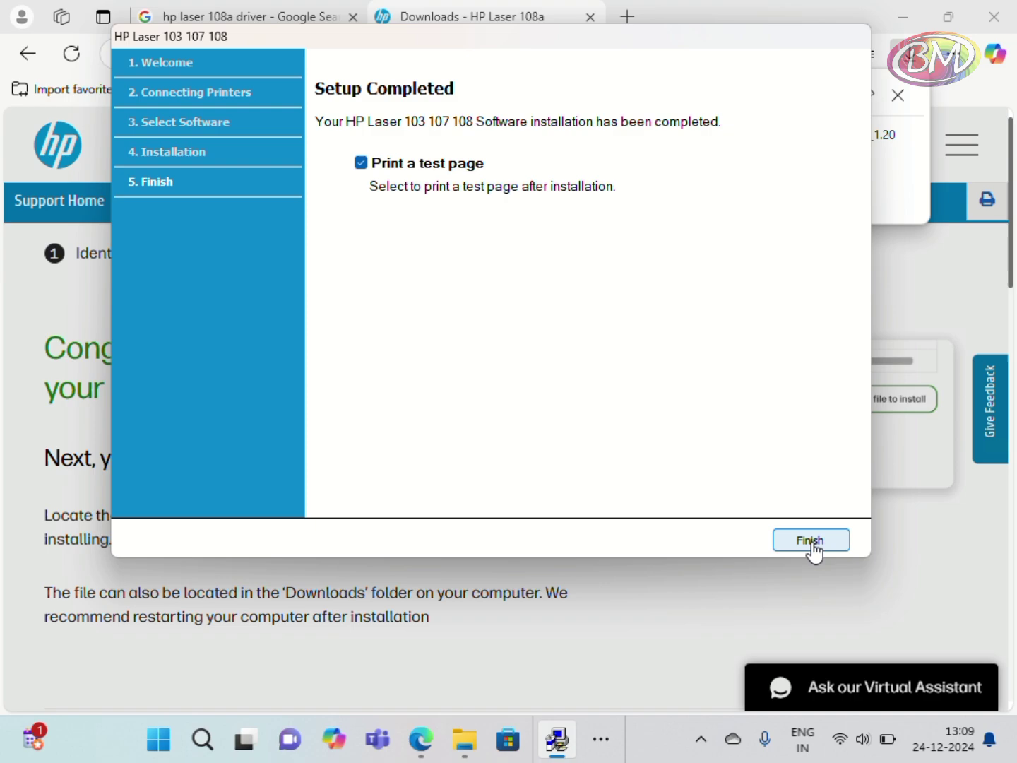
click(811, 542)
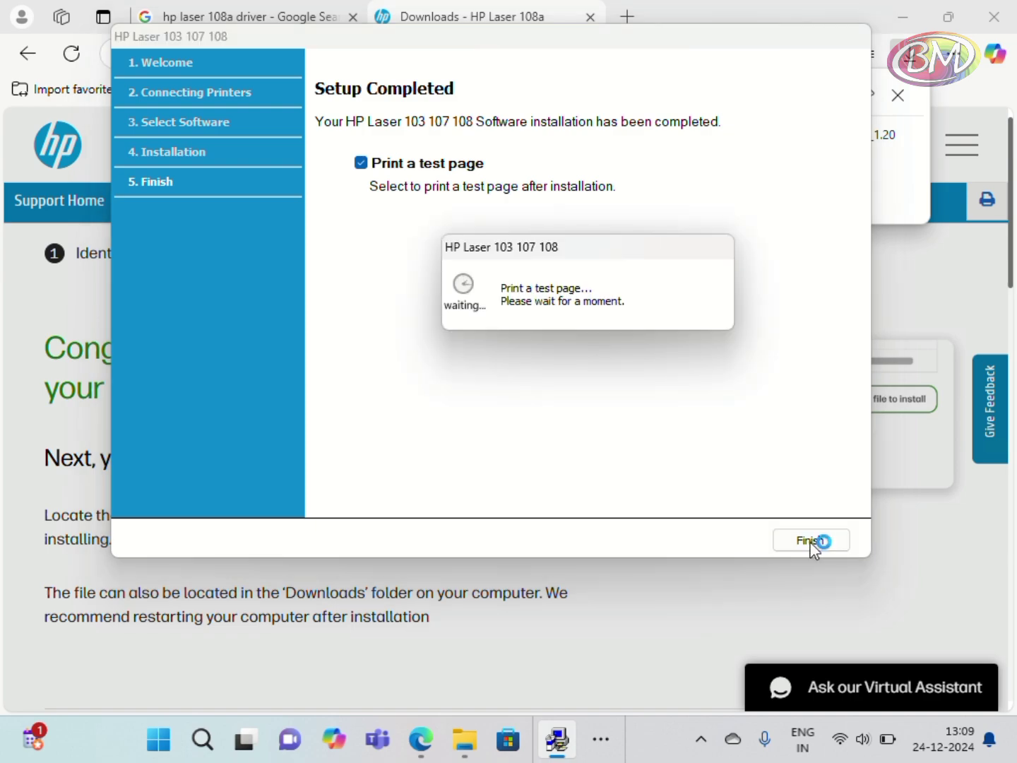